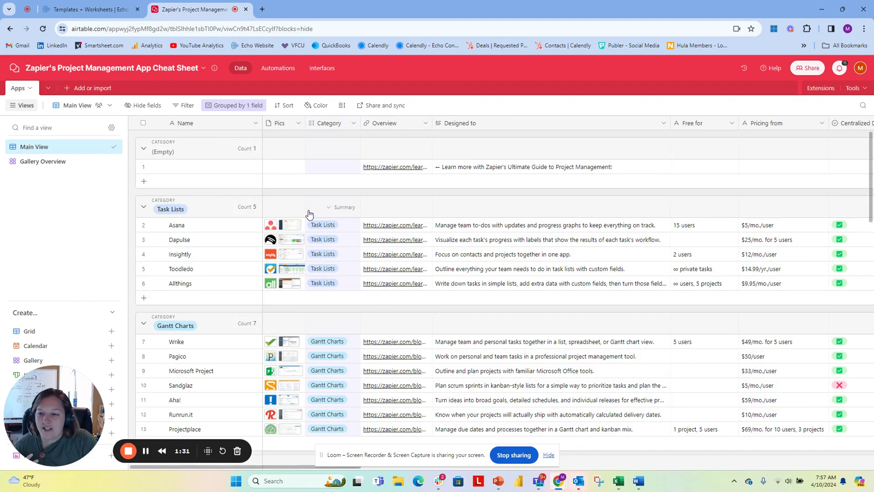
- Scroll through the Apps table's category groups to review the listed apps
{"action": "scroll", "coordinate": [311, 260], "scroll_direction": "down", "scroll_amount": 5}
{"action": "scroll", "coordinate": [312, 259], "scroll_direction": "down", "scroll_amount": 12}
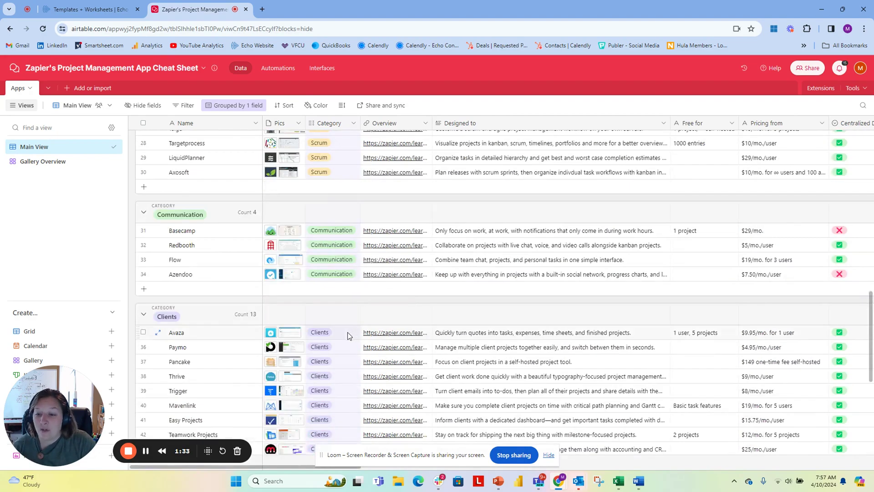
{"action": "scroll", "coordinate": [347, 336], "scroll_direction": "up", "scroll_amount": 17}
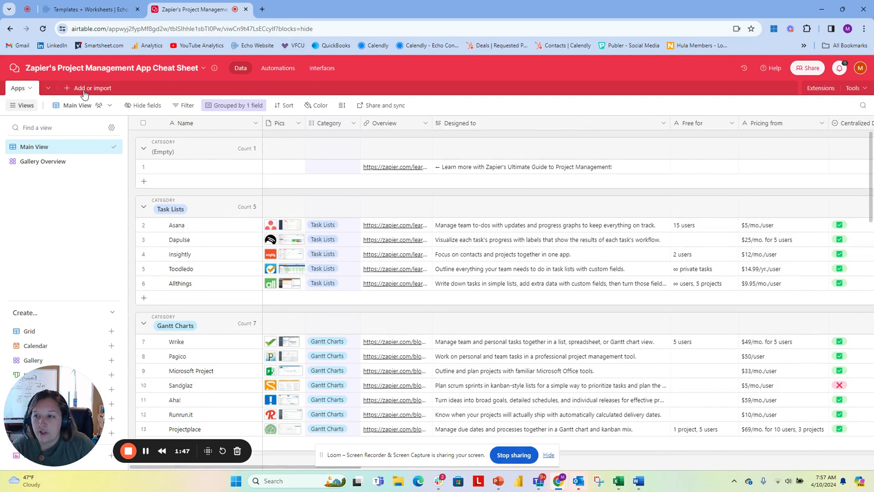
- Add a new blank table, started from scratch, named Feature
{"action": "left_click", "coordinate": [69, 89]}
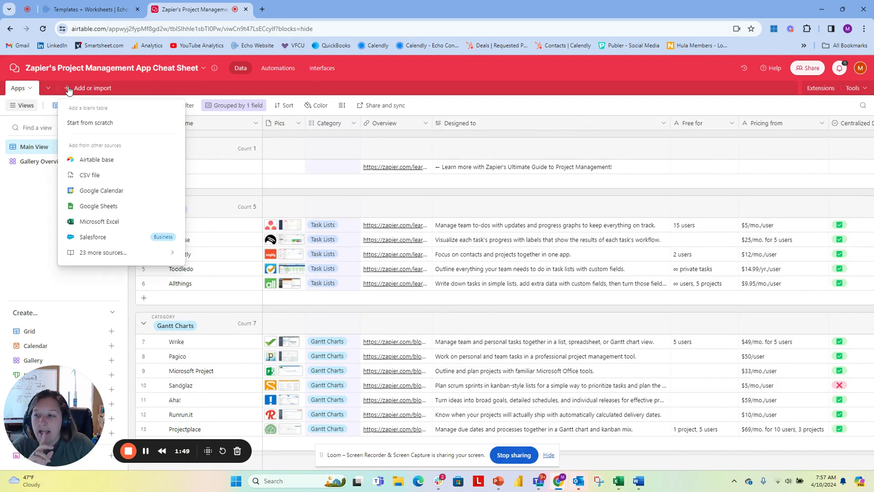
{"action": "left_click", "coordinate": [92, 123]}
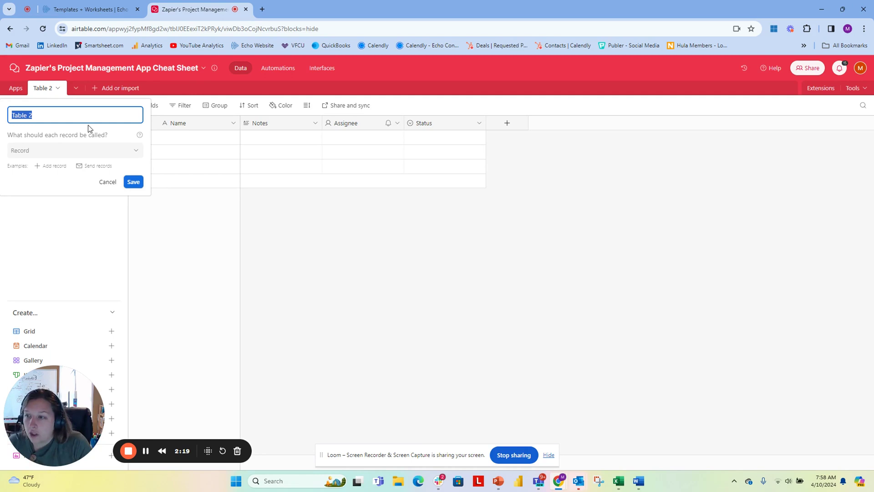
{"action": "type", "text": "Feature"}
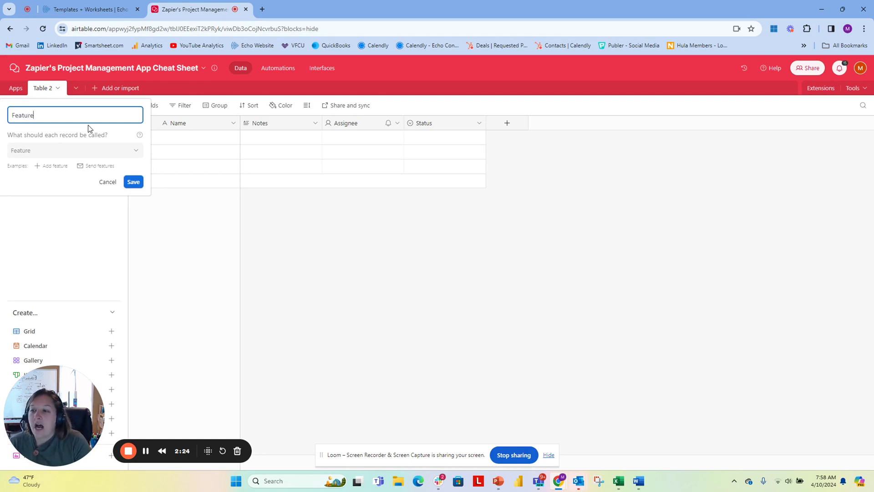
{"action": "left_click", "coordinate": [134, 182]}
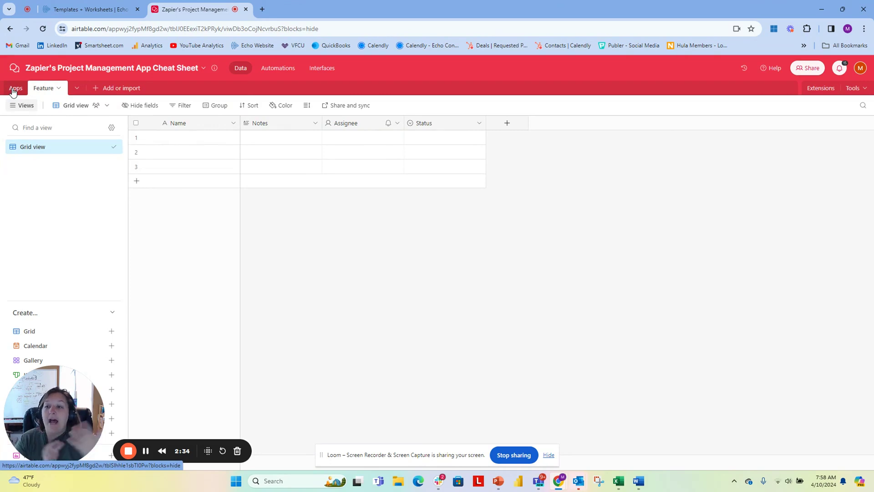
- Enter Roll Up / Portfolio Dashboard, Resource Forecasting / Planning, Automations - Approval and Review Process, then widen Name
{"action": "left_click", "coordinate": [180, 140]}
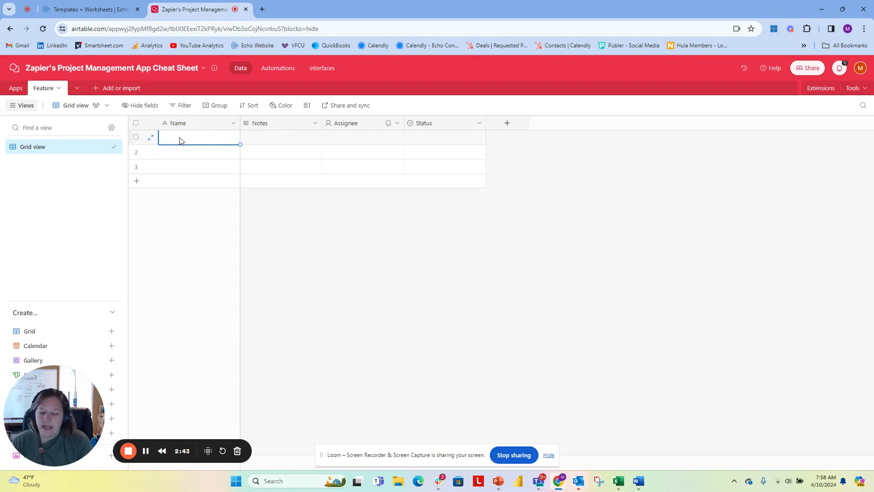
{"action": "type", "text": "Roll Up/ Po"}
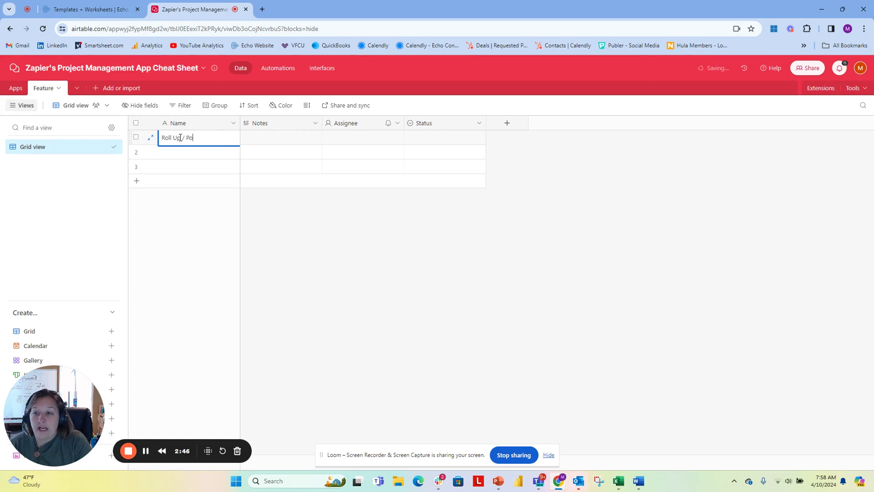
{"action": "type", "text": "rt"}
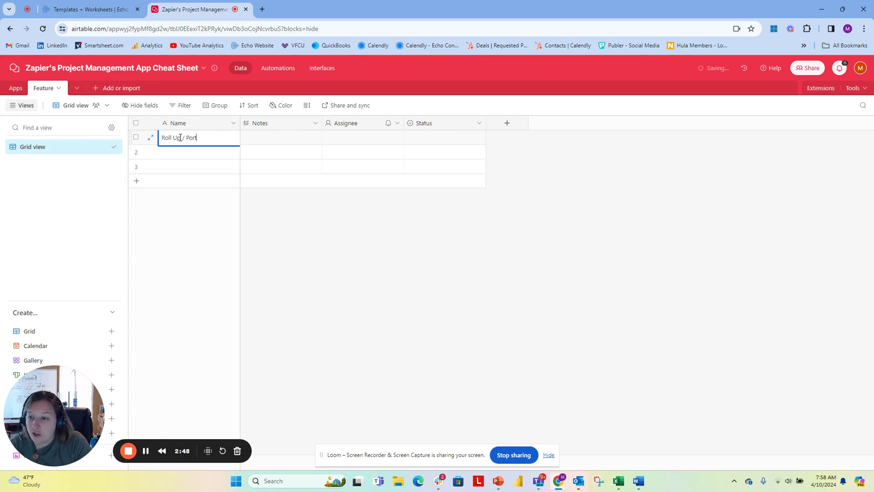
{"action": "type", "text": "folio"}
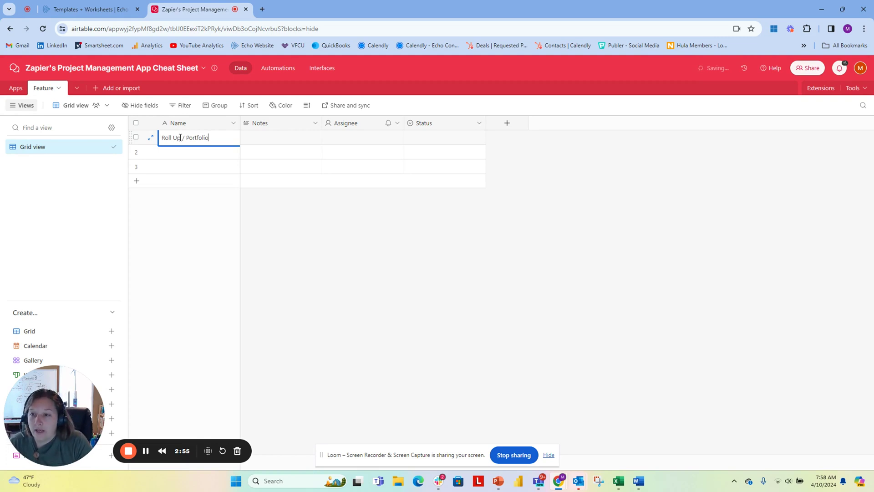
{"action": "type", "text": "Dashboard"}
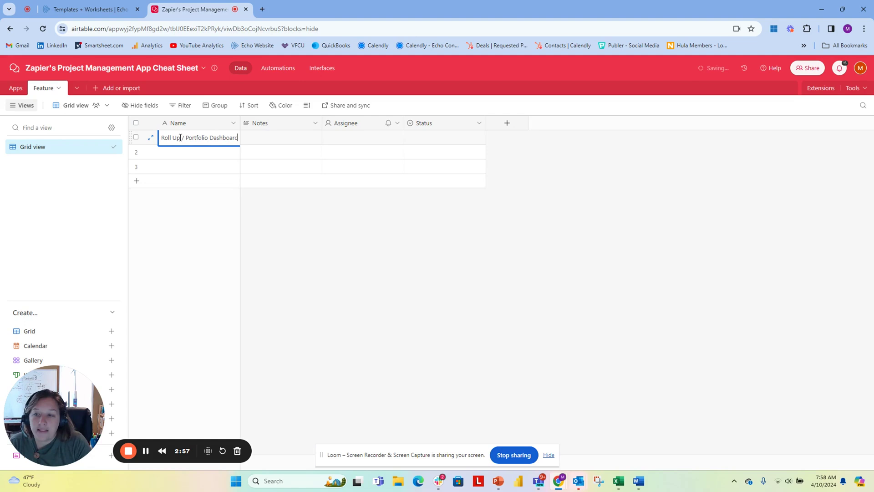
{"action": "key", "text": "Return"}
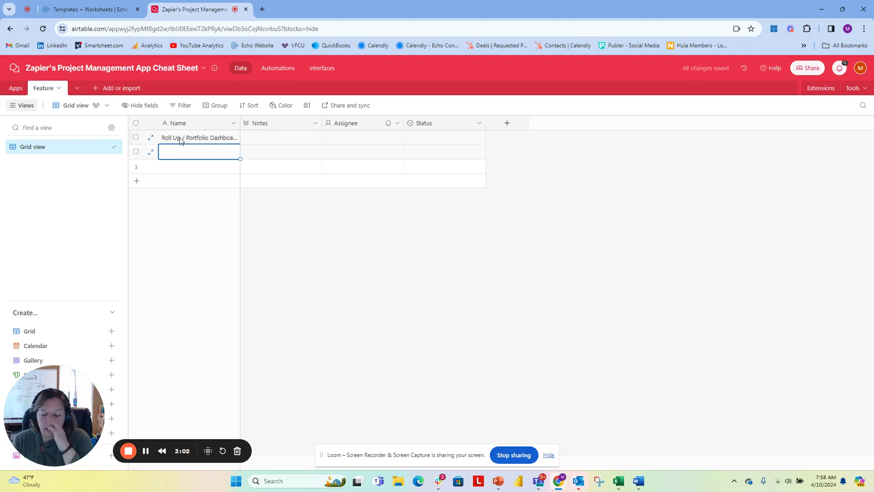
{"action": "type", "text": "Resour"}
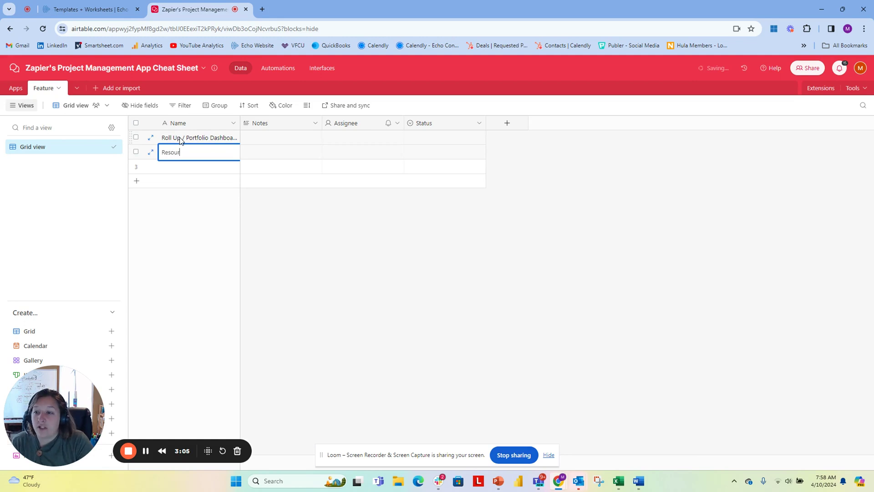
{"action": "type", "text": "ce Forecastin"}
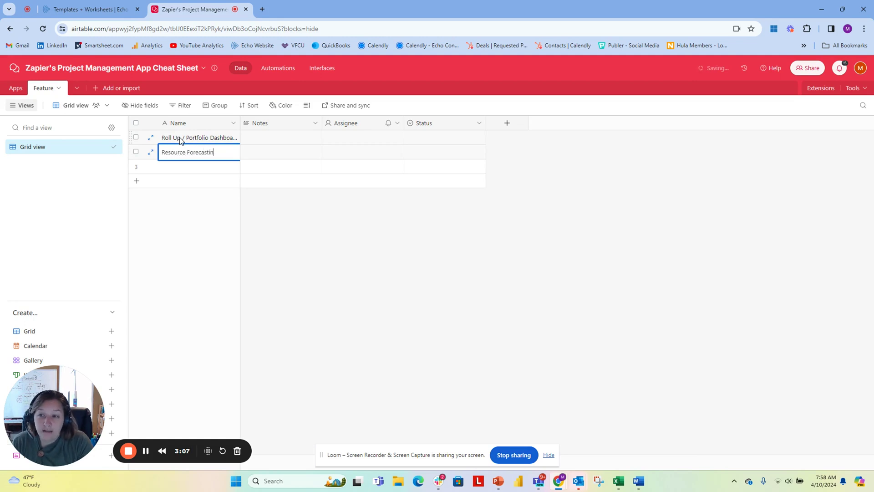
{"action": "type", "text": "g / Planning"}
{"action": "key", "text": "Return"}
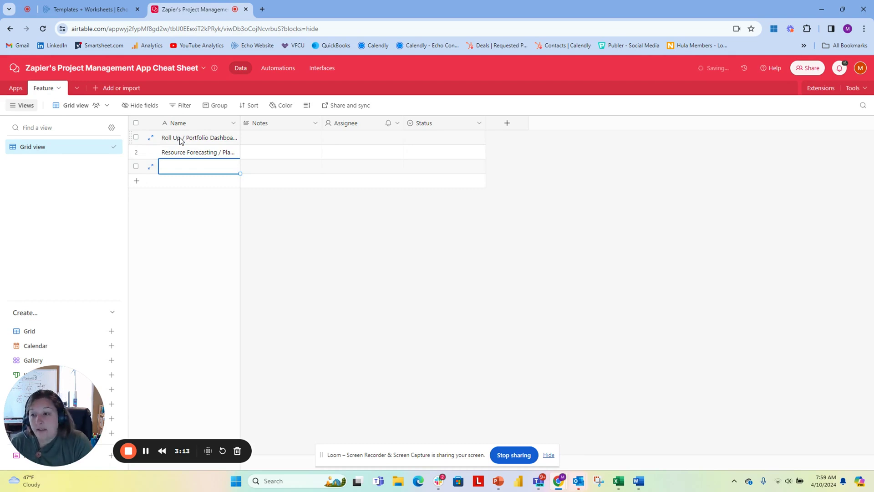
{"action": "type", "text": "Automations - "}
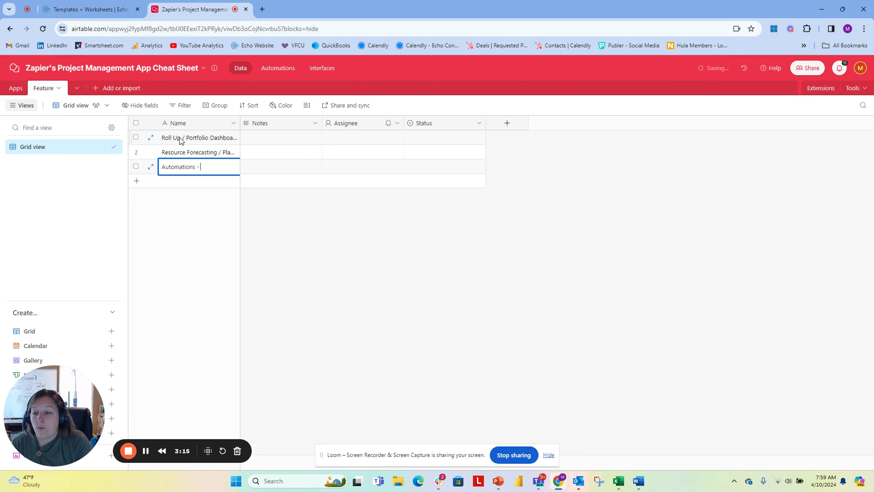
{"action": "type", "text": "Appro"}
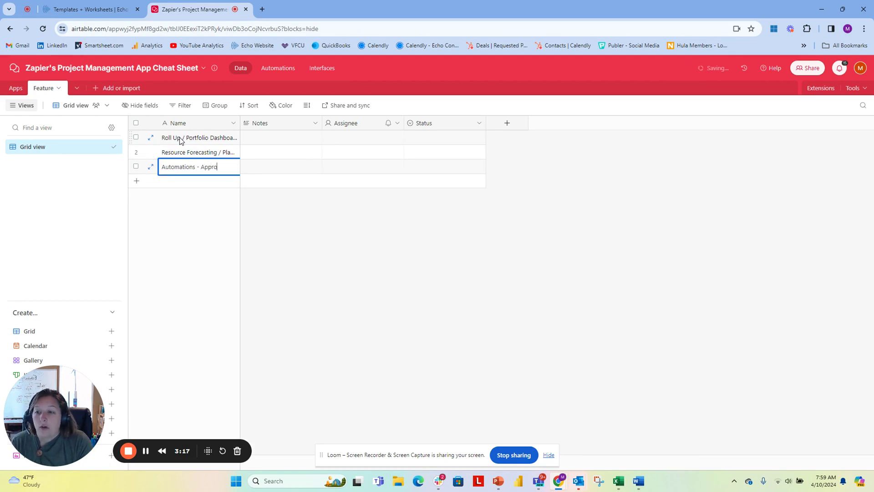
{"action": "type", "text": "val and Revie"}
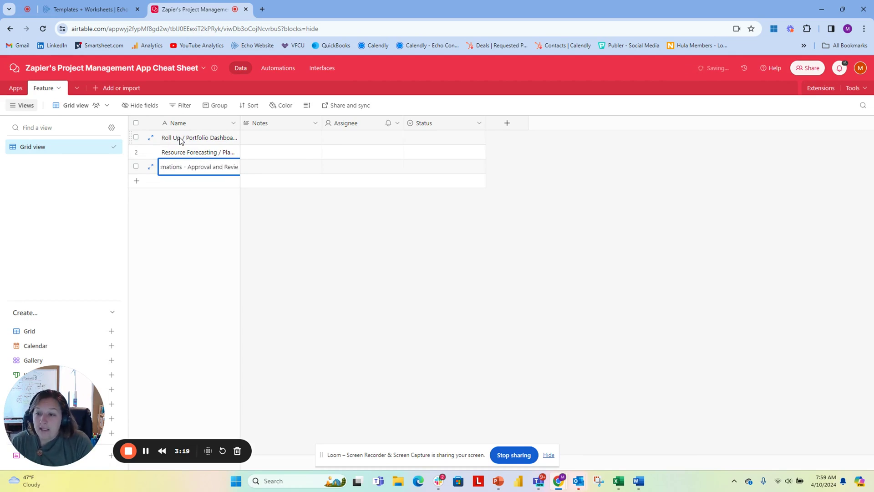
{"action": "key", "text": "Return"}
{"action": "left_click", "coordinate": [324, 264]}
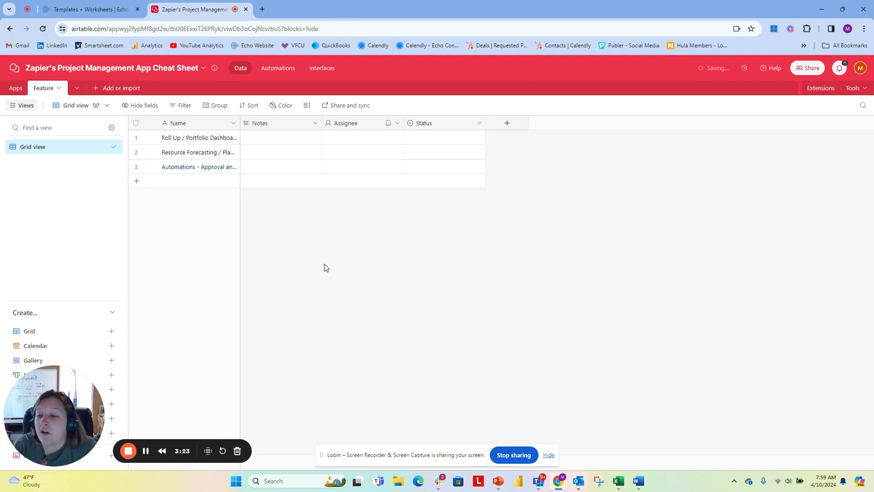
{"action": "left_click_drag", "start_coordinate": [240, 123], "coordinate": [294, 127]}
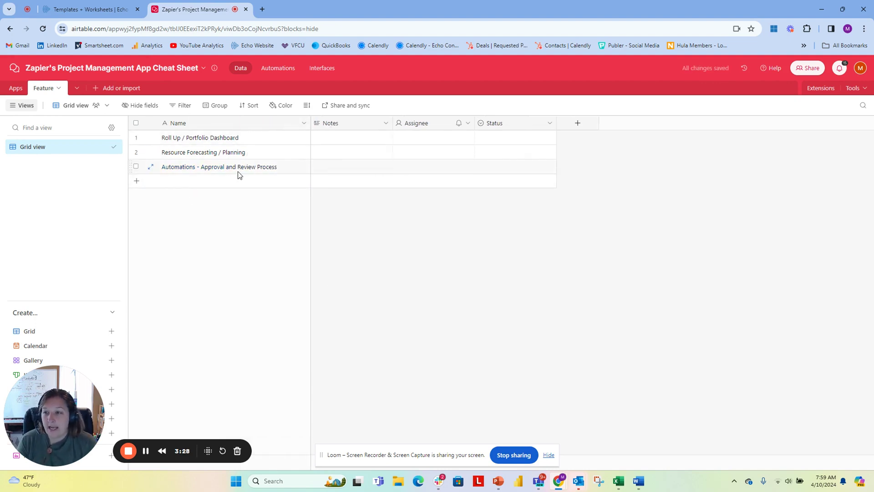
- Compare the Apps table against the Feature table, finishing on Feature
{"action": "left_click", "coordinate": [18, 91]}
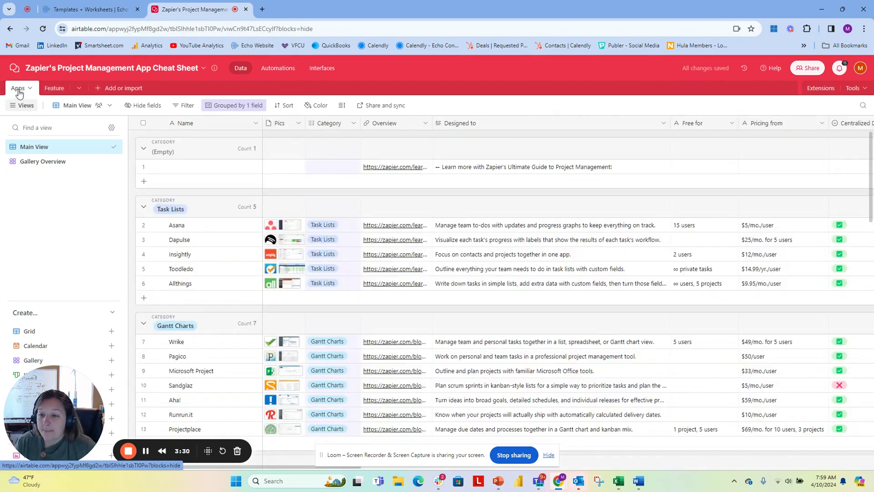
{"action": "left_click", "coordinate": [50, 93]}
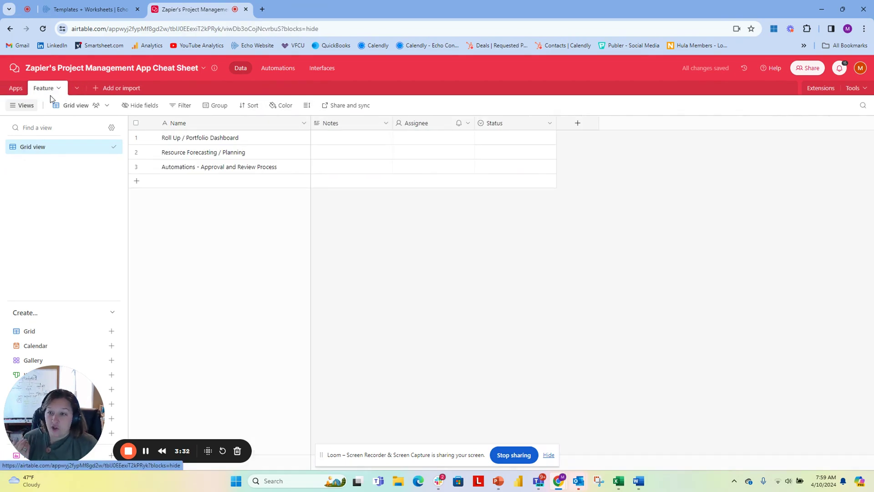
{"action": "left_click", "coordinate": [20, 89]}
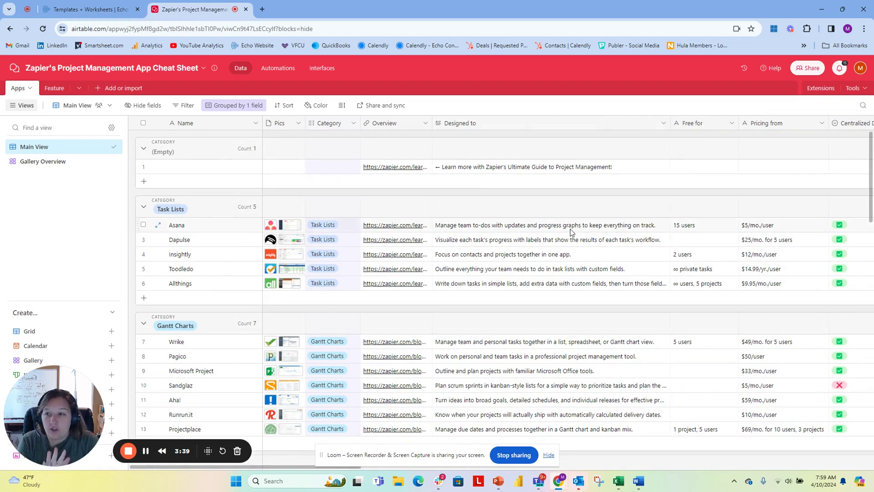
{"action": "left_click", "coordinate": [49, 89]}
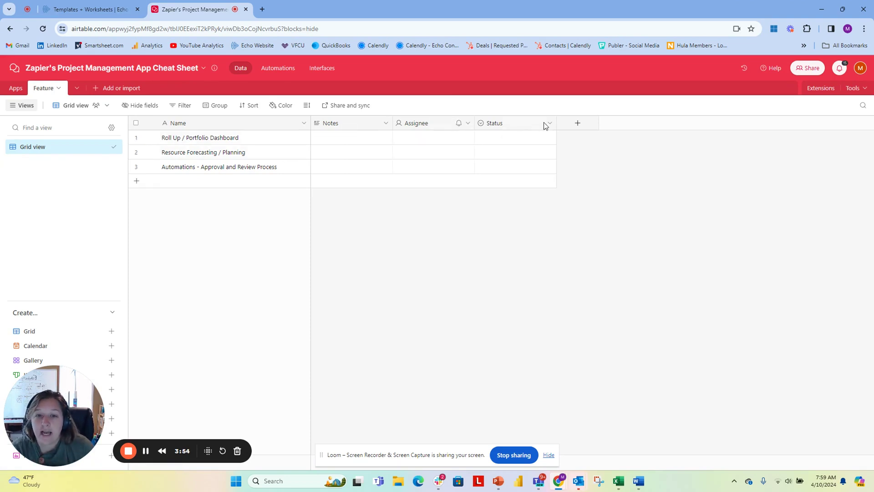
- Add a new Link to another record field targeting Apps and name it App List
{"action": "left_click", "coordinate": [578, 125]}
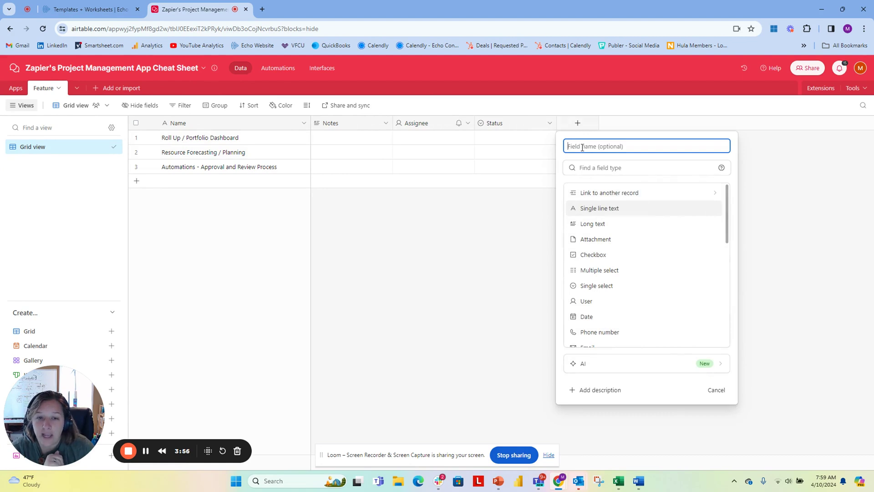
{"action": "left_click", "coordinate": [614, 196]}
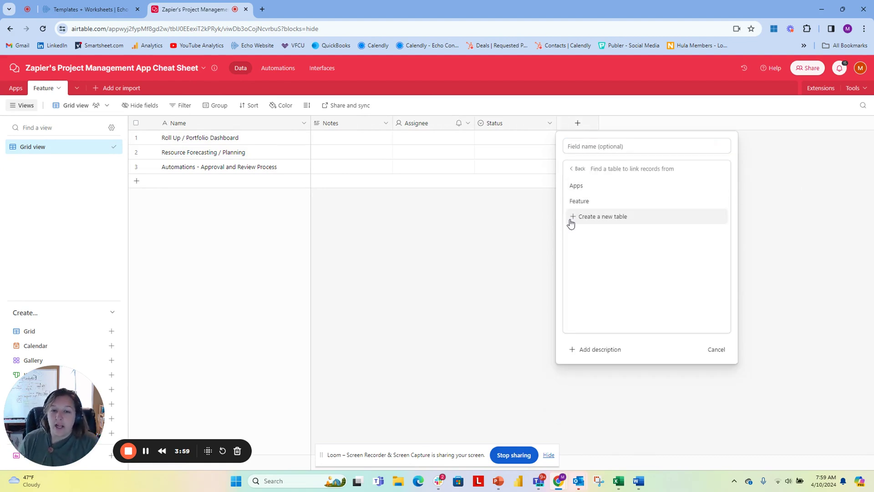
{"action": "left_click", "coordinate": [585, 193]}
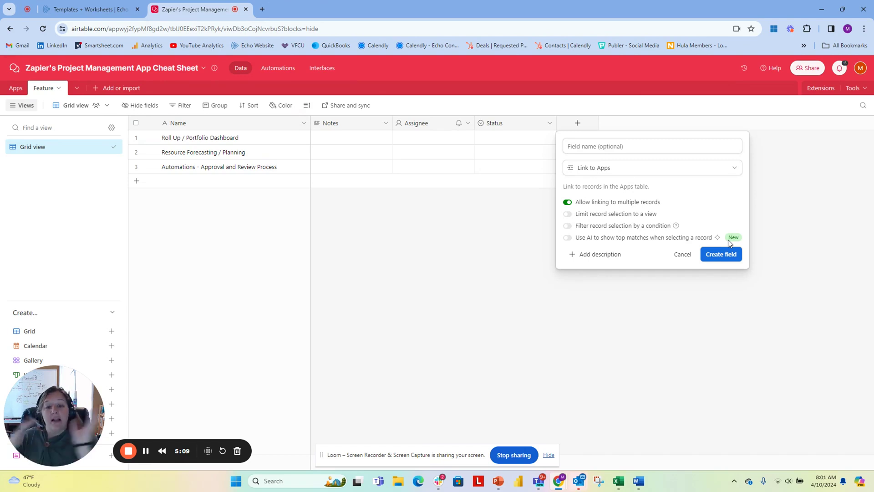
{"action": "left_click", "coordinate": [593, 147]}
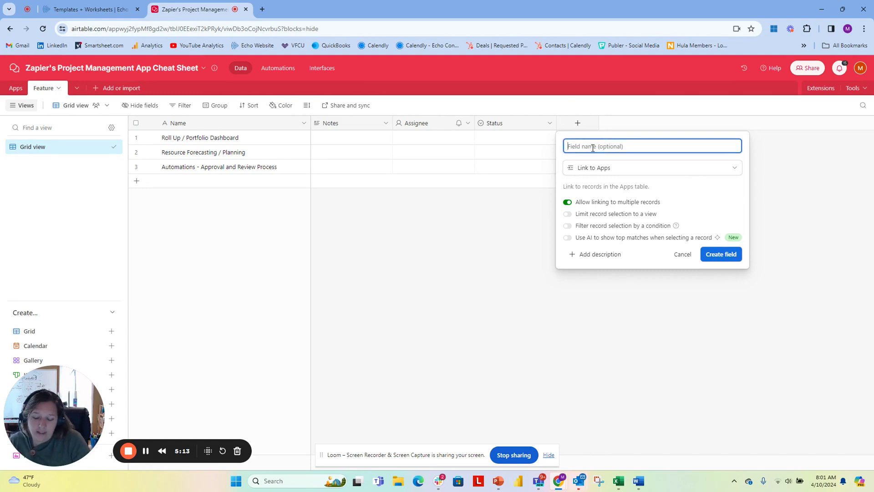
{"action": "type", "text": "App"}
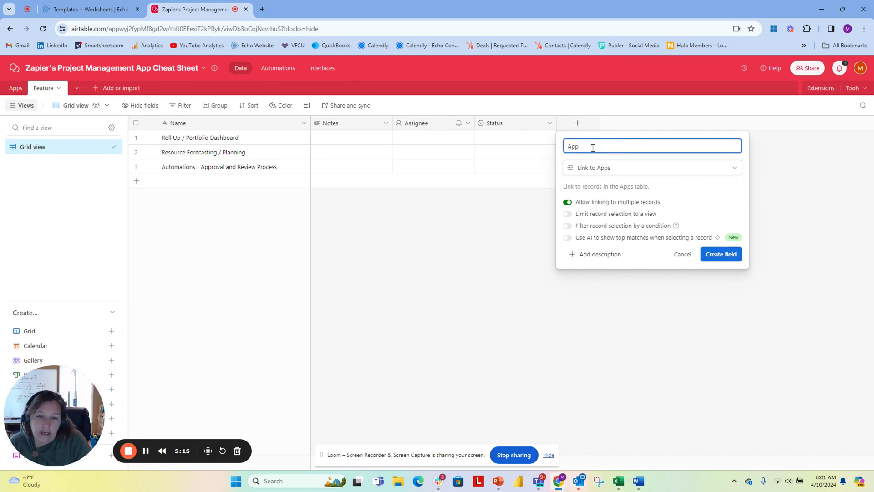
{"action": "type", "text": " List"}
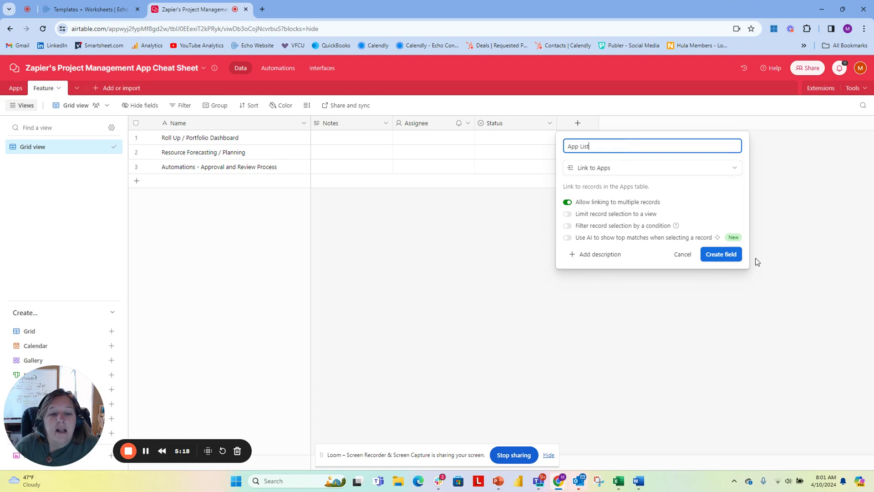
- Create the App List field, deselecting the Category lookup and skipping all lookup fields
{"action": "left_click", "coordinate": [728, 258]}
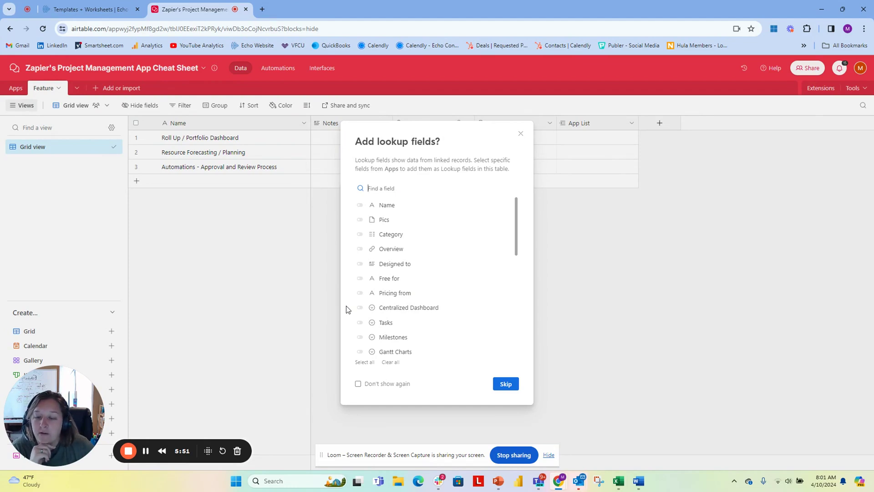
{"action": "left_click", "coordinate": [361, 236]}
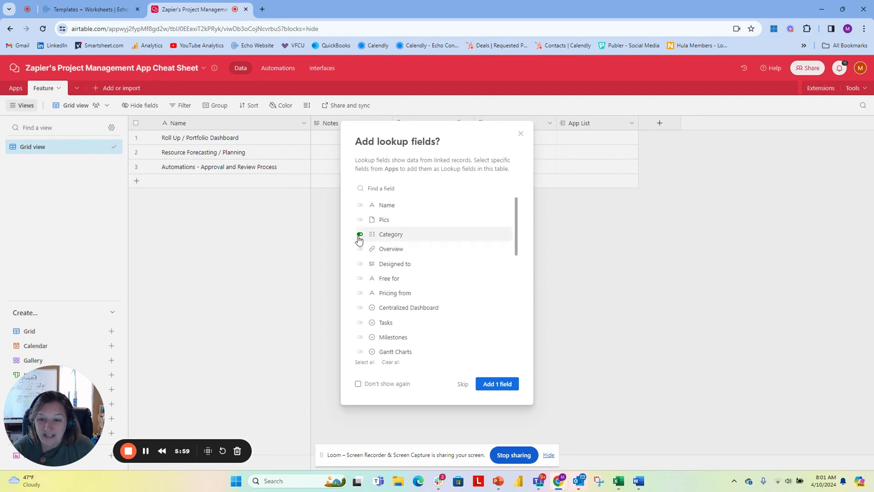
{"action": "left_click", "coordinate": [360, 234]}
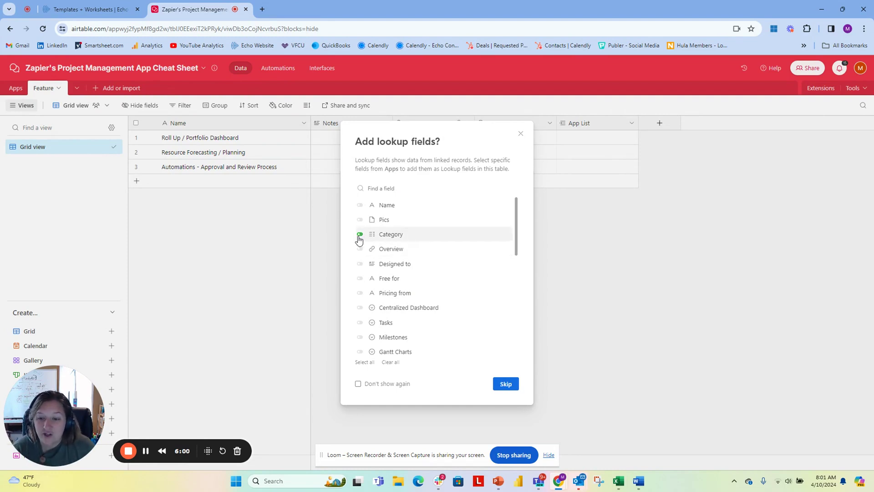
{"action": "left_click", "coordinate": [505, 384]}
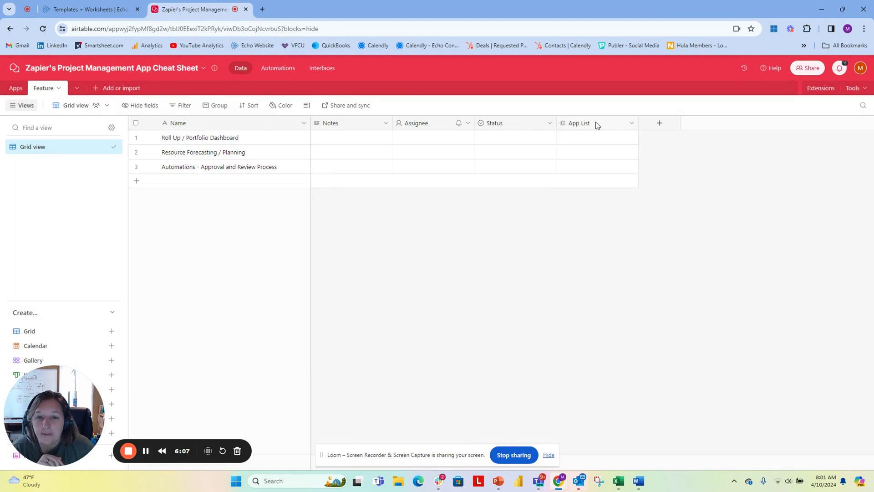
- Move App List right after Name, Notes to the far right, and open row 1's Apps picker
{"action": "left_click_drag", "start_coordinate": [598, 126], "coordinate": [346, 132]}
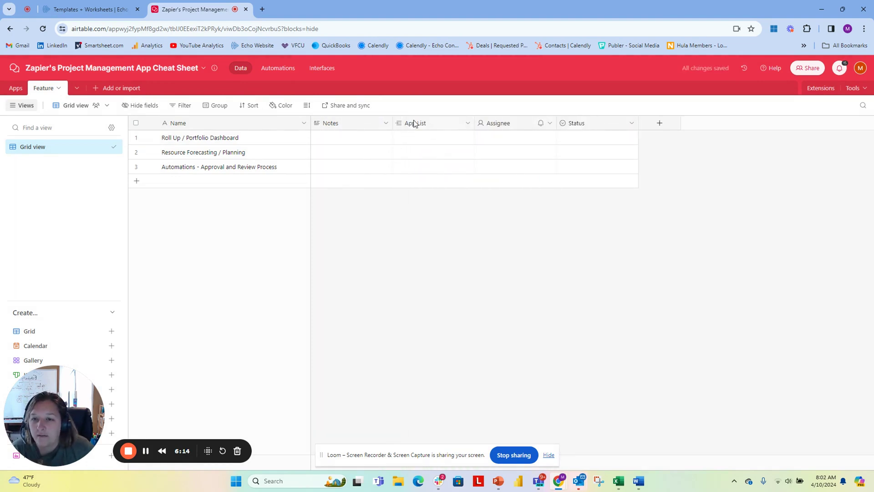
{"action": "left_click_drag", "start_coordinate": [346, 123], "coordinate": [620, 134]}
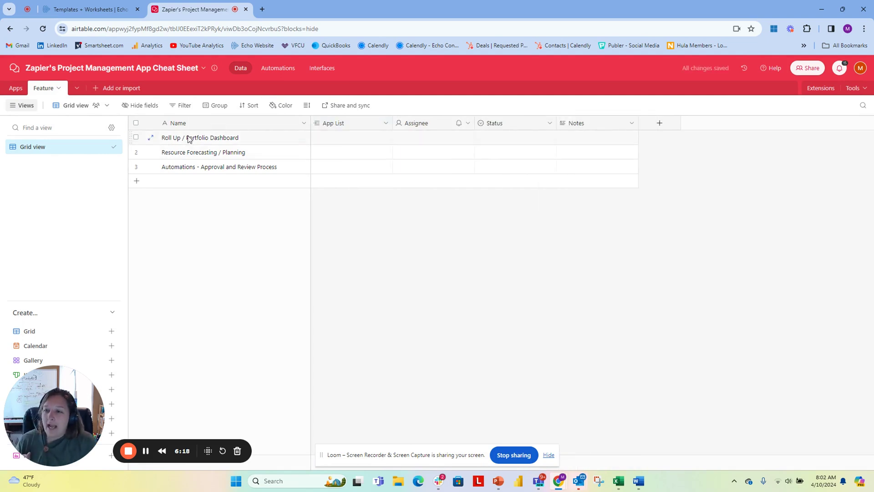
{"action": "left_click", "coordinate": [358, 142]}
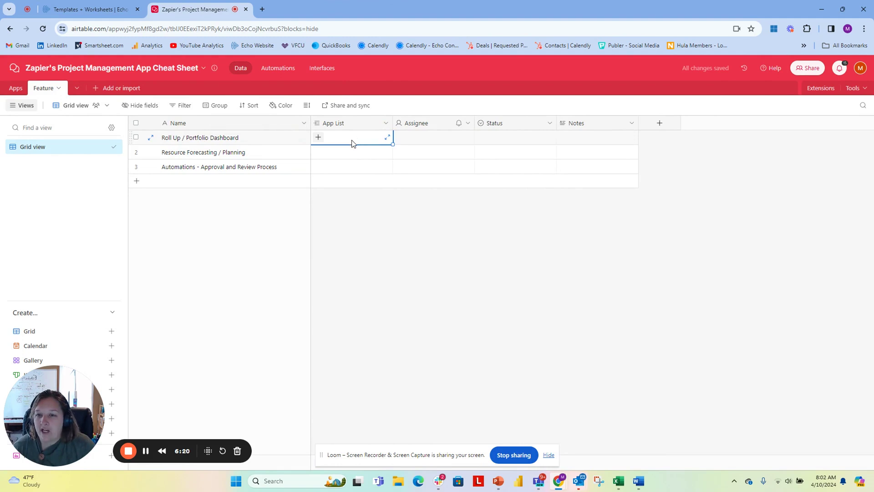
{"action": "left_click", "coordinate": [319, 141]}
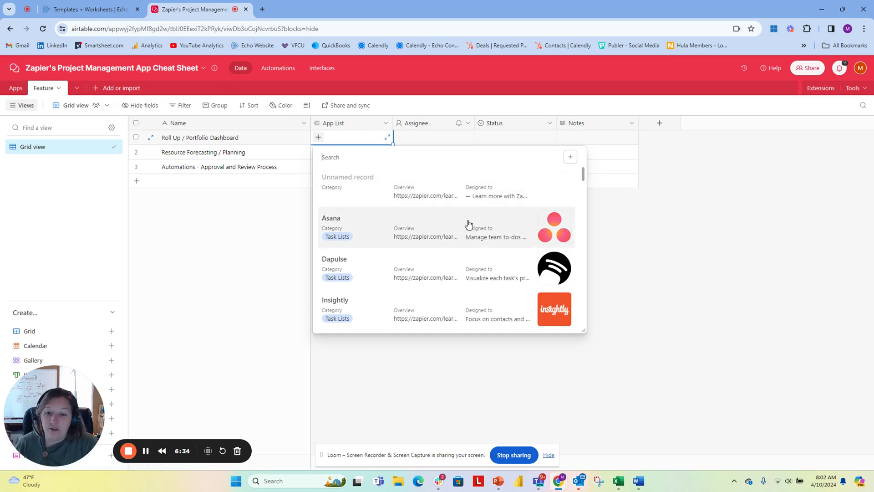
{"action": "scroll", "coordinate": [468, 224], "scroll_direction": "down", "scroll_amount": 5}
{"action": "scroll", "coordinate": [524, 255], "scroll_direction": "down", "scroll_amount": 12}
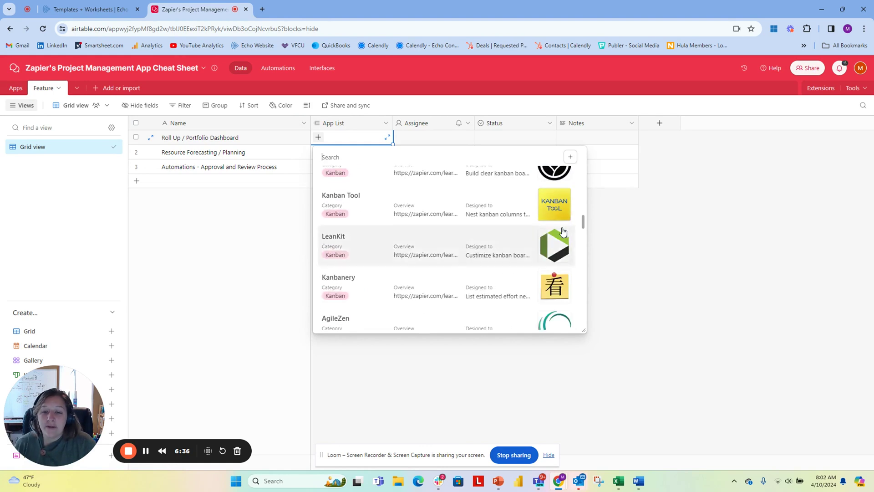
{"action": "scroll", "coordinate": [523, 274], "scroll_direction": "up", "scroll_amount": 17}
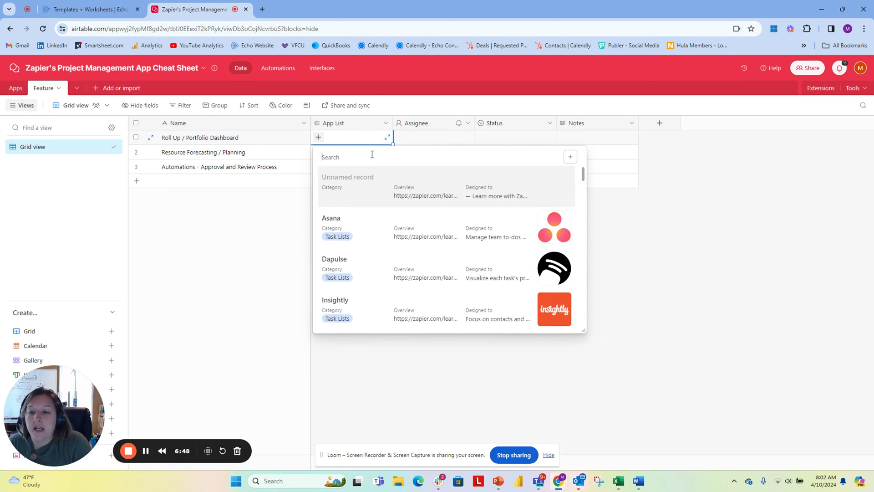
- Link Smartsheet to Roll Up / Portfolio Dashboard, then search 'monday' and 'cl' for more apps
{"action": "type", "text": "sma"}
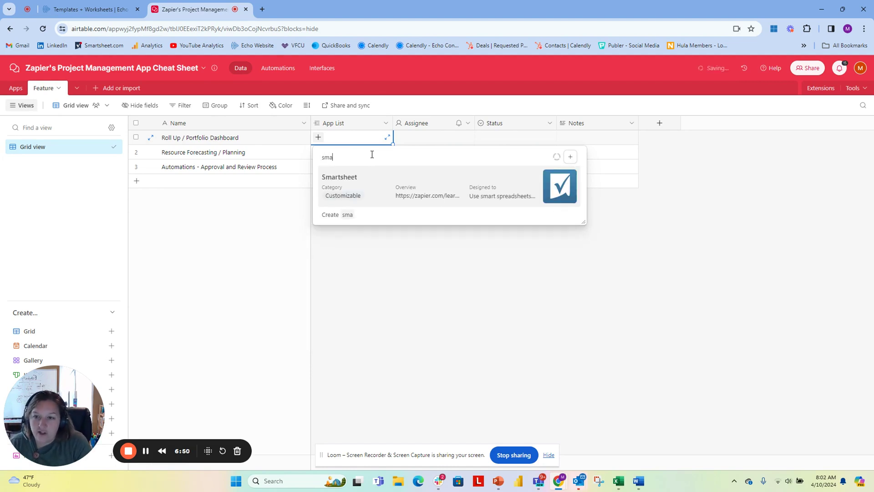
{"action": "left_click", "coordinate": [375, 187]}
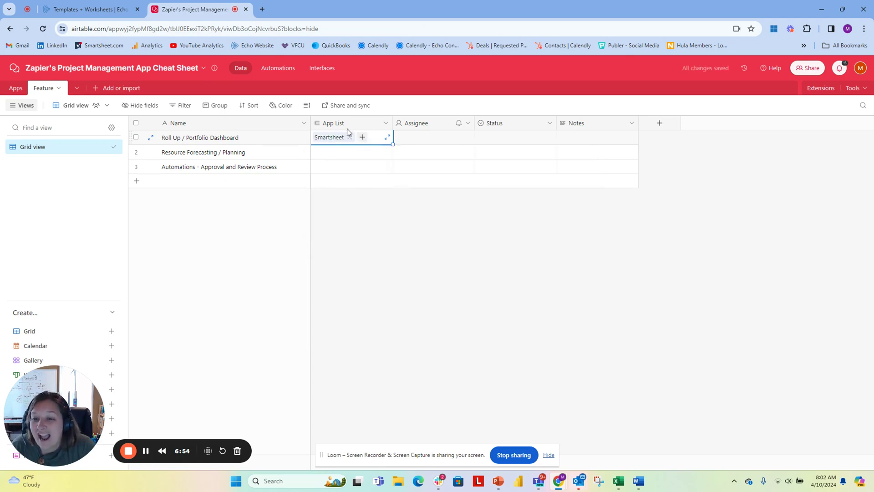
{"action": "left_click", "coordinate": [362, 138]}
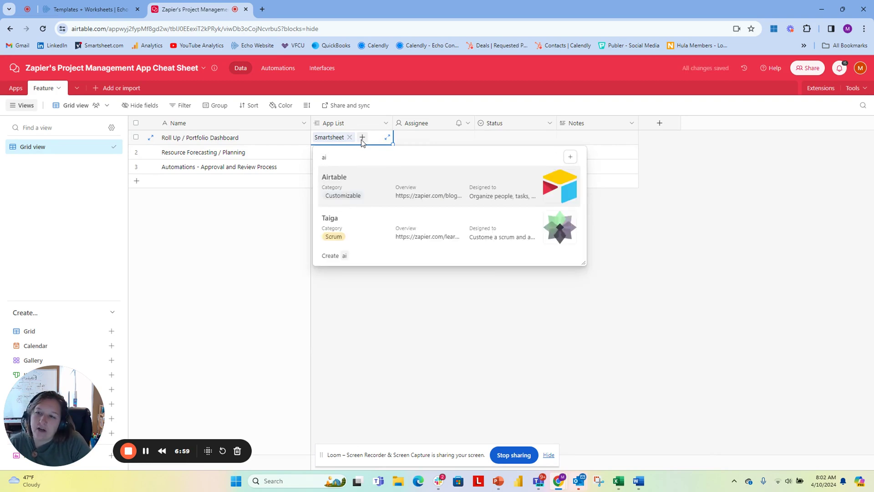
{"action": "key", "text": "BackSpace"}
{"action": "key", "text": "BackSpace"}
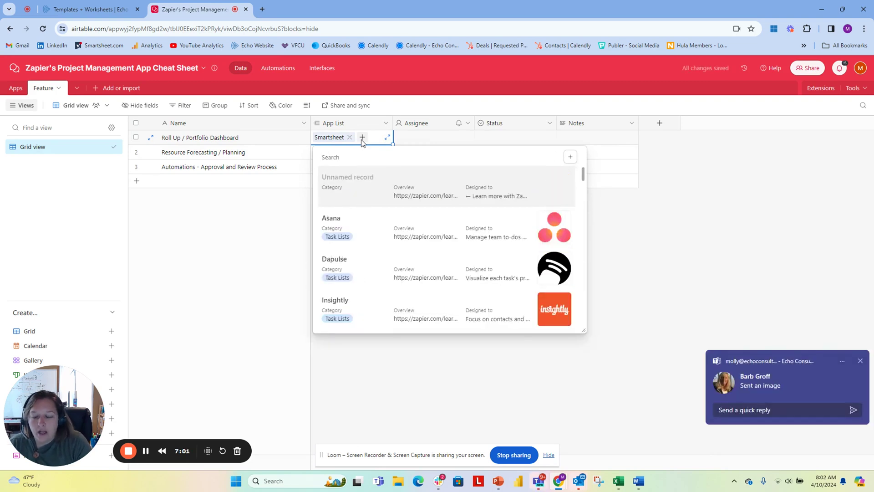
{"action": "type", "text": "mon"}
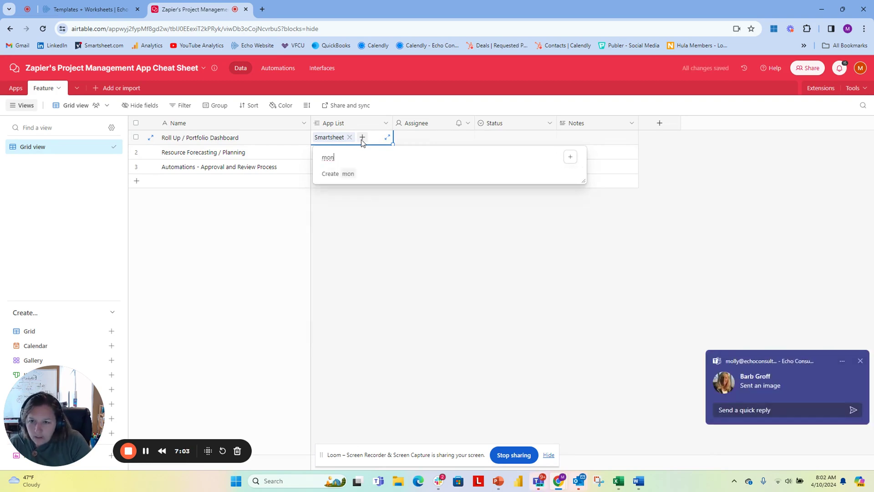
{"action": "type", "text": "day"}
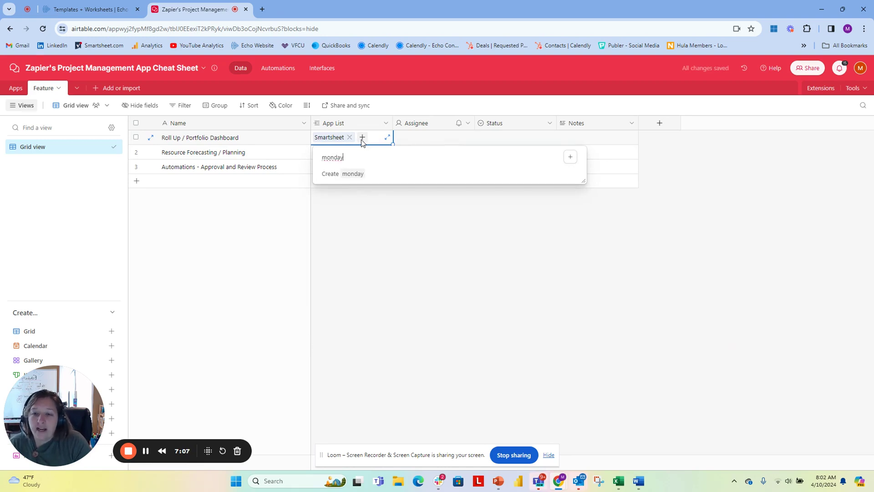
{"action": "key", "text": "BackSpace"}
{"action": "key", "text": "BackSpace"}
{"action": "key", "text": "BackSpace"}
{"action": "key", "text": "BackSpace"}
{"action": "key", "text": "BackSpace"}
{"action": "key", "text": "BackSpace"}
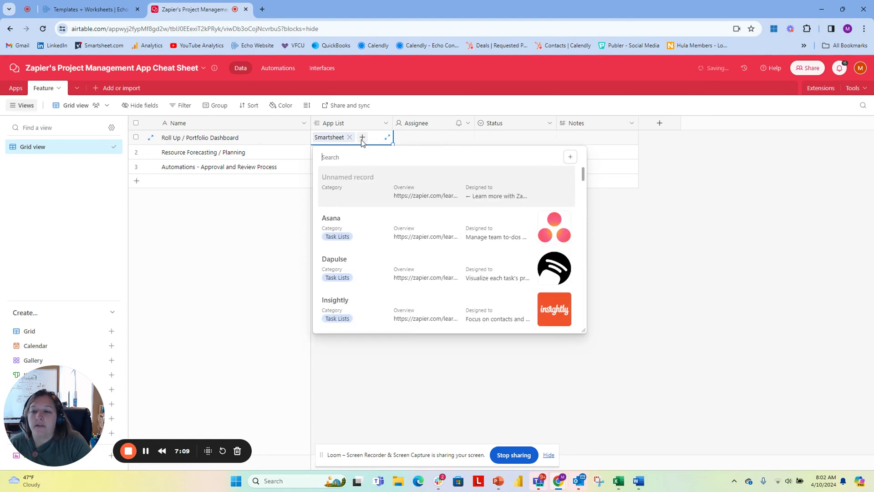
{"action": "type", "text": "cl"}
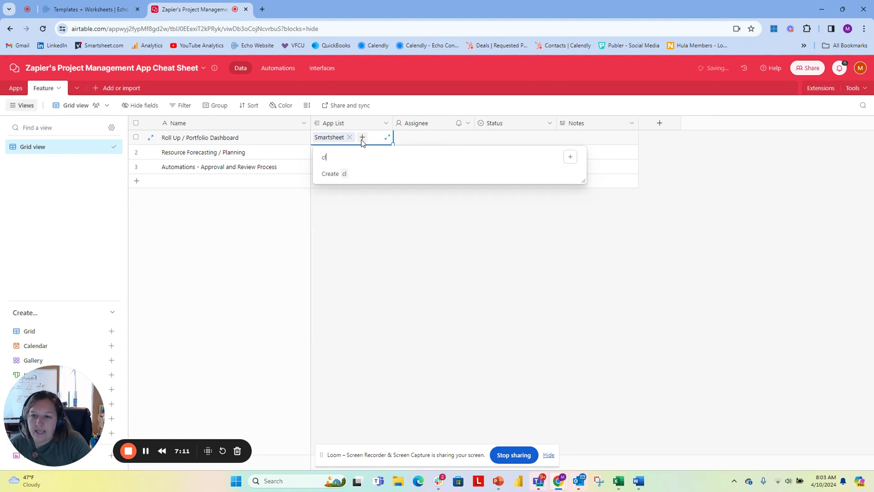
{"action": "key", "text": "BackSpace"}
{"action": "key", "text": "BackSpace"}
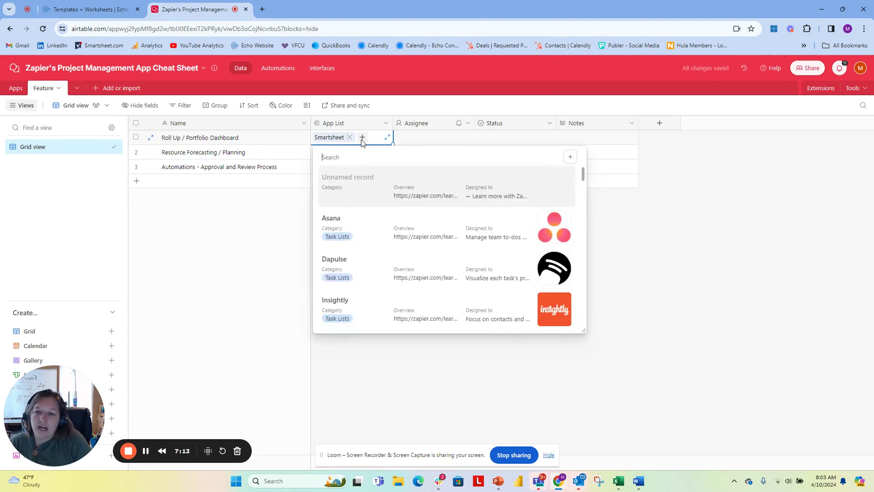
{"action": "scroll", "coordinate": [437, 201], "scroll_direction": "down", "scroll_amount": 10}
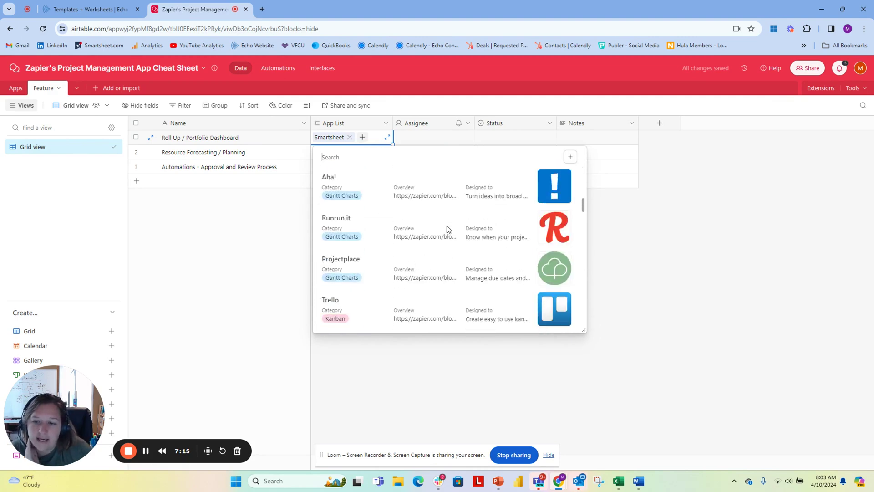
{"action": "scroll", "coordinate": [410, 226], "scroll_direction": "up", "scroll_amount": 2}
- Link Microsoft Project and Aha! to Roll Up / Portfolio Dashboard, then close the expanded cell
{"action": "left_click", "coordinate": [357, 194]}
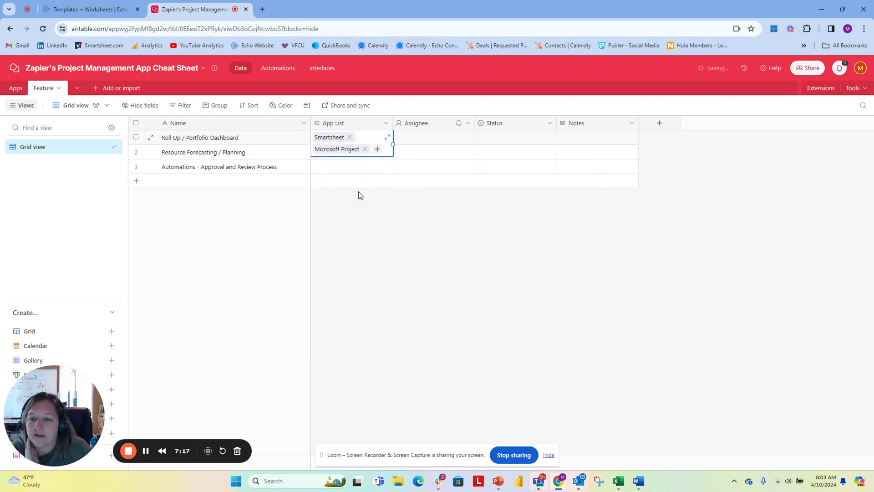
{"action": "left_click", "coordinate": [388, 137]}
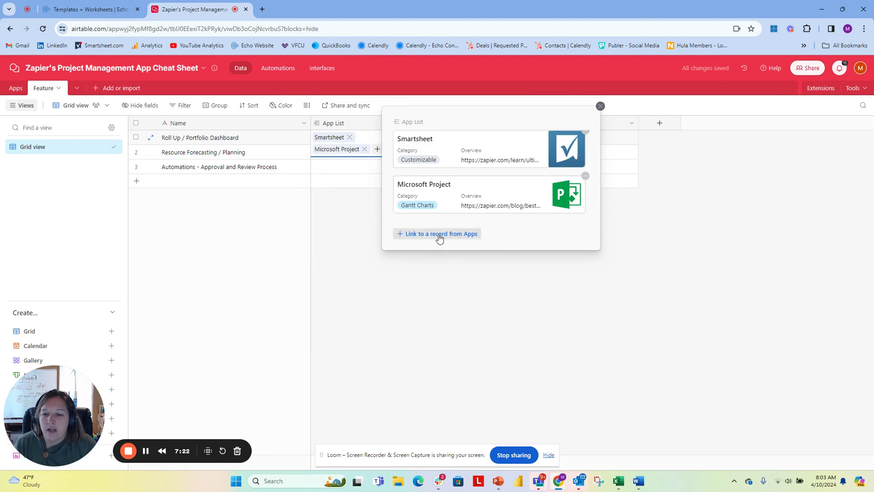
{"action": "left_click", "coordinate": [420, 243]}
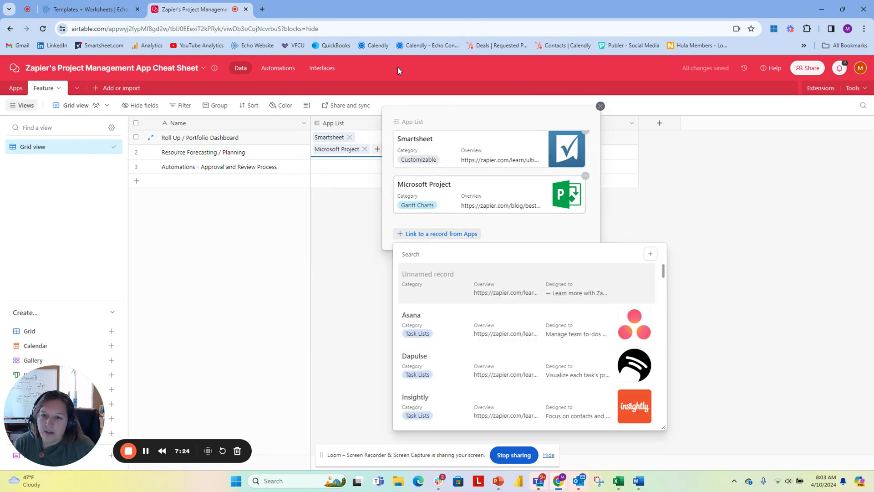
{"action": "scroll", "coordinate": [492, 312], "scroll_direction": "down", "scroll_amount": 5}
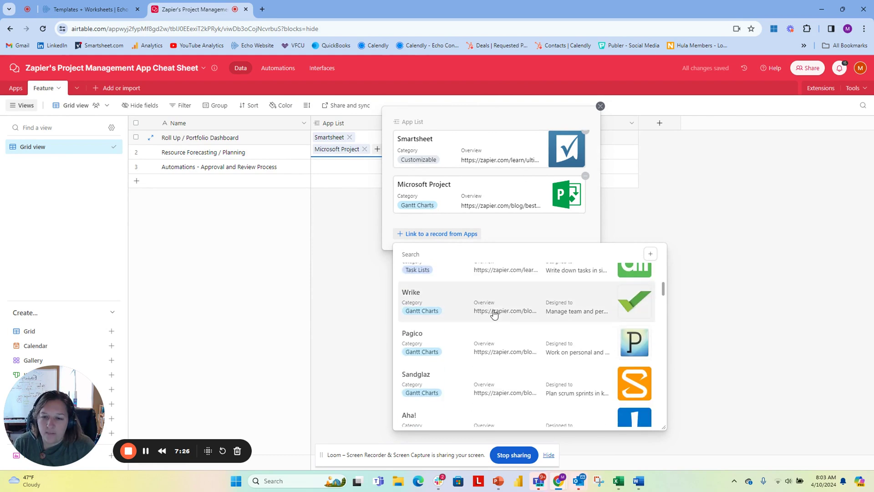
{"action": "scroll", "coordinate": [434, 326], "scroll_direction": "down", "scroll_amount": 4}
{"action": "scroll", "coordinate": [423, 319], "scroll_direction": "up", "scroll_amount": 2}
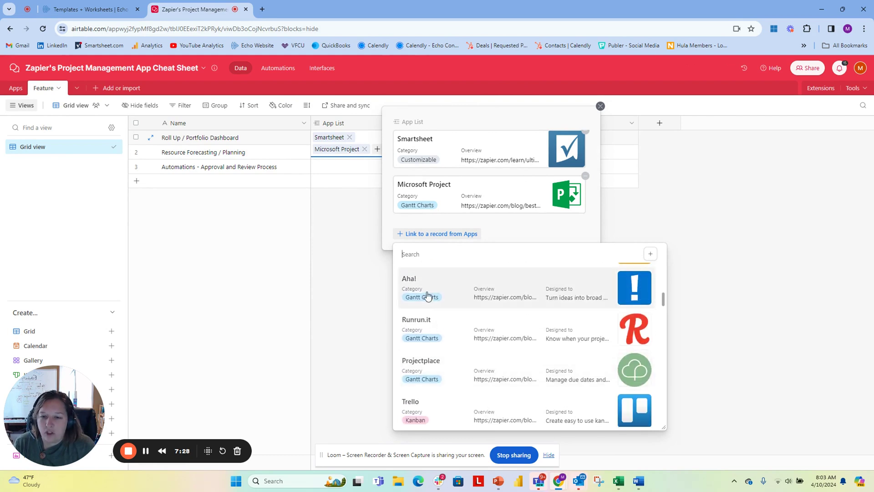
{"action": "left_click", "coordinate": [425, 296]}
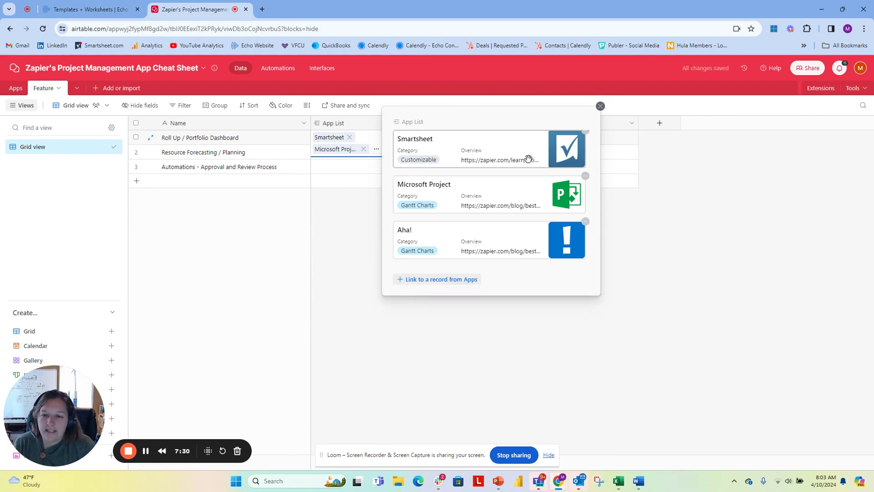
{"action": "left_click", "coordinate": [600, 105]}
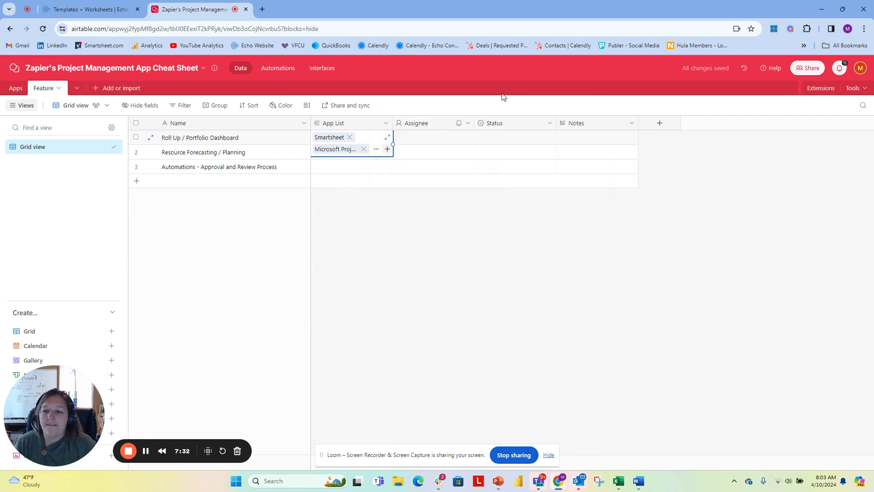
{"action": "left_click", "coordinate": [419, 209]}
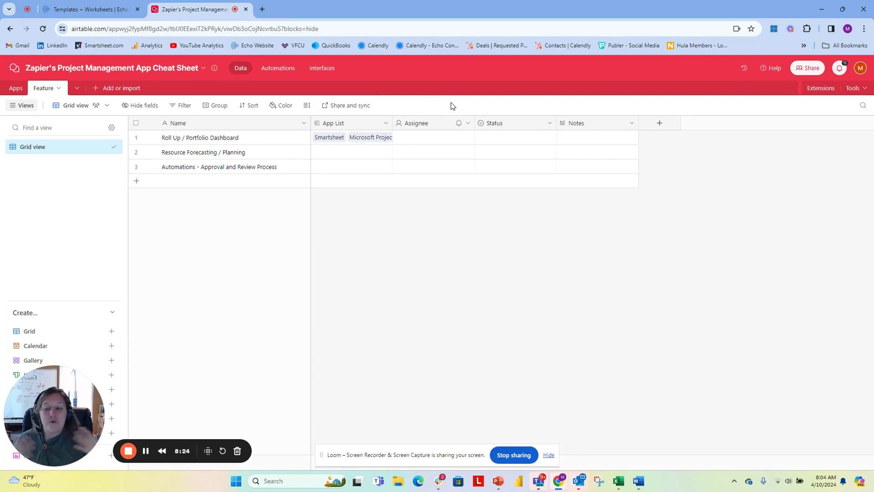
- Switch to the Apps table to view apps grouped by category
{"action": "left_click", "coordinate": [15, 88]}
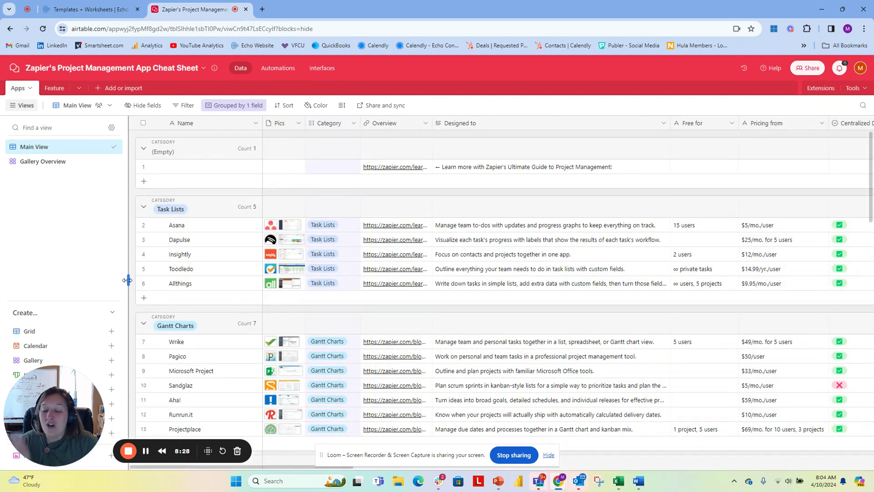